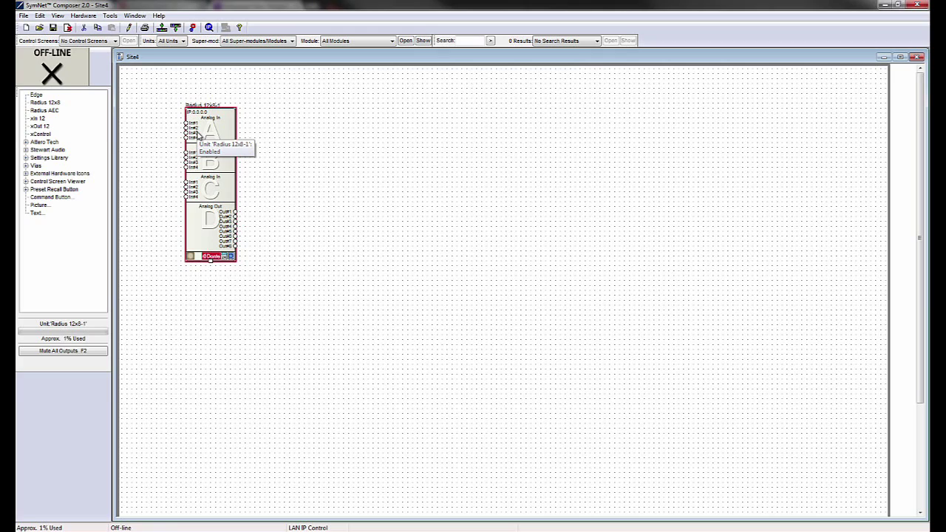
Open the Radius 12x8-1 design and add a 4 Room BGM Automix Combiner module
double_click(198, 135)
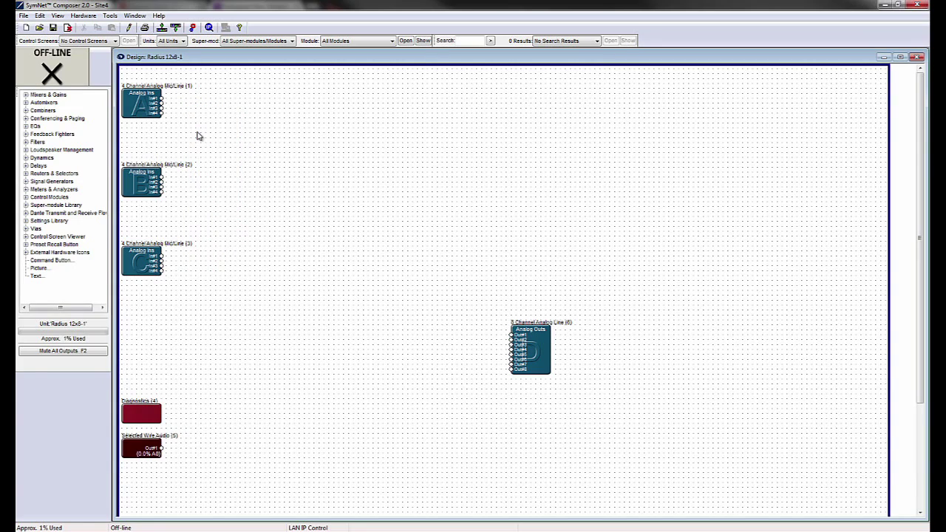
left_click(25, 111)
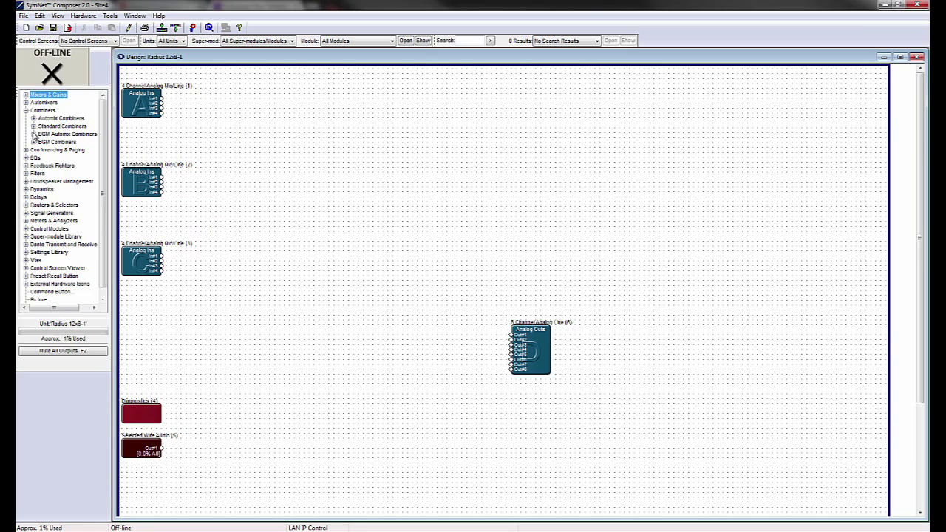
left_click(34, 133)
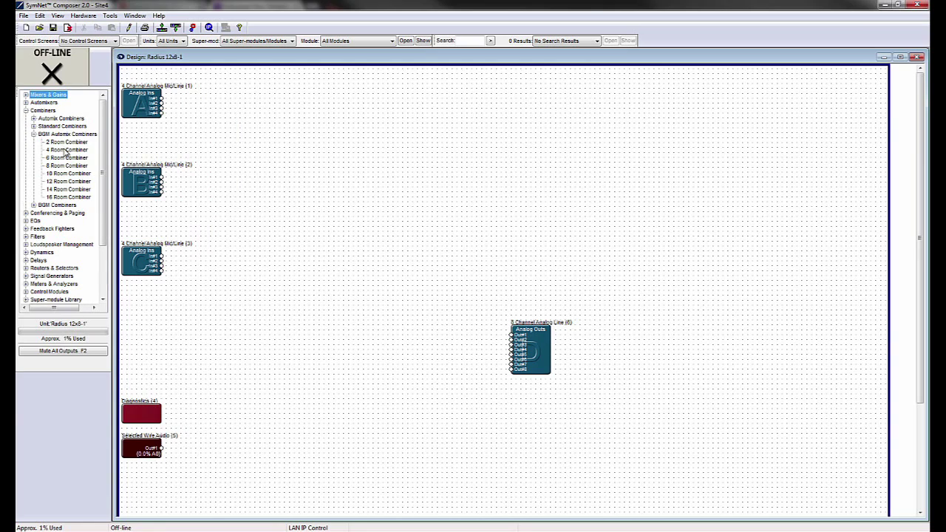
left_click_drag(65, 143, 325, 110)
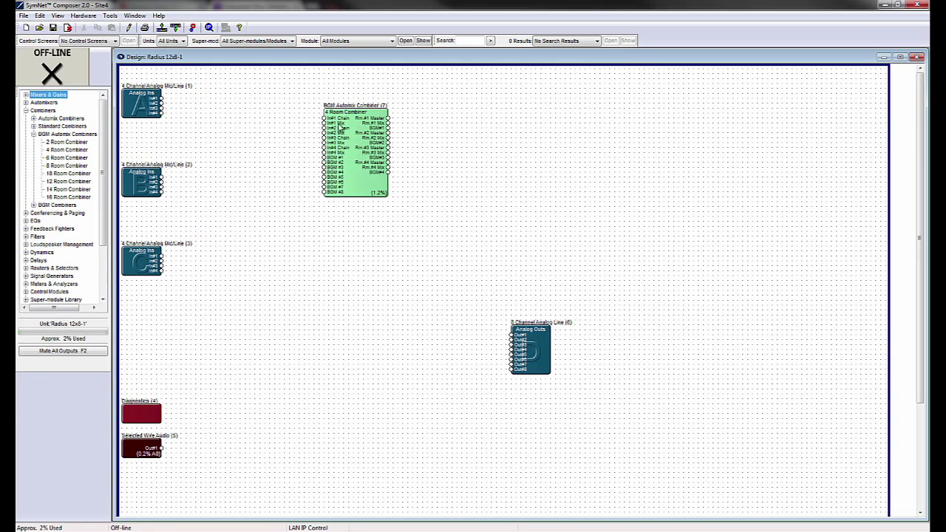
Move the analog outputs block to the top right and nudge the combiner slightly right
left_click_drag(533, 353, 562, 119)
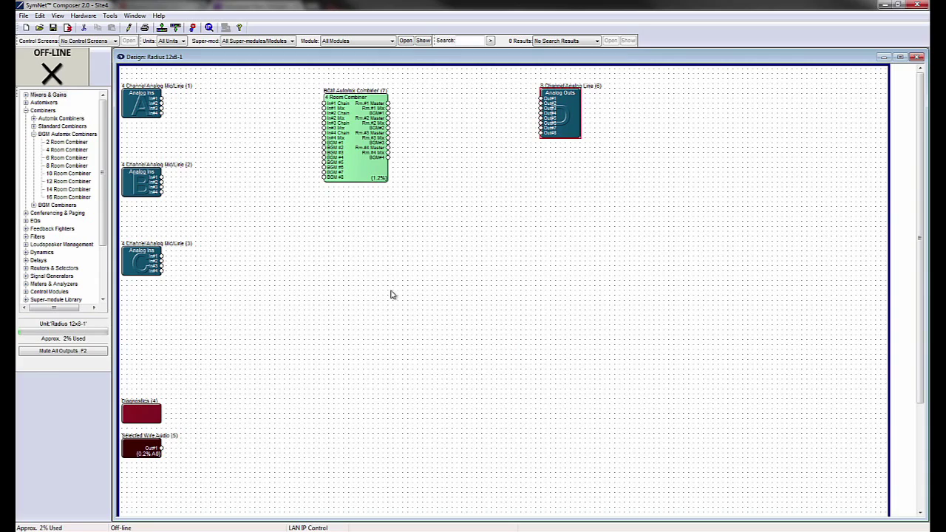
left_click_drag(355, 178, 382, 178)
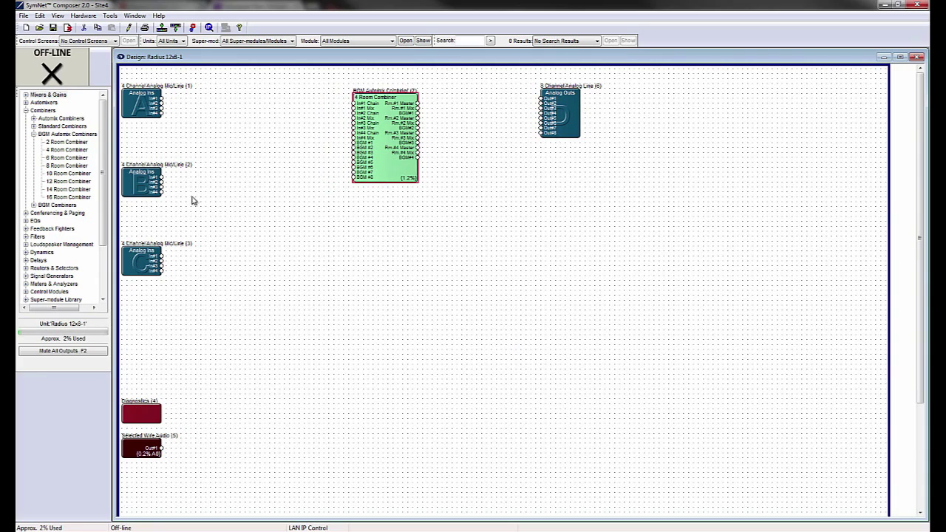
left_click(26, 111)
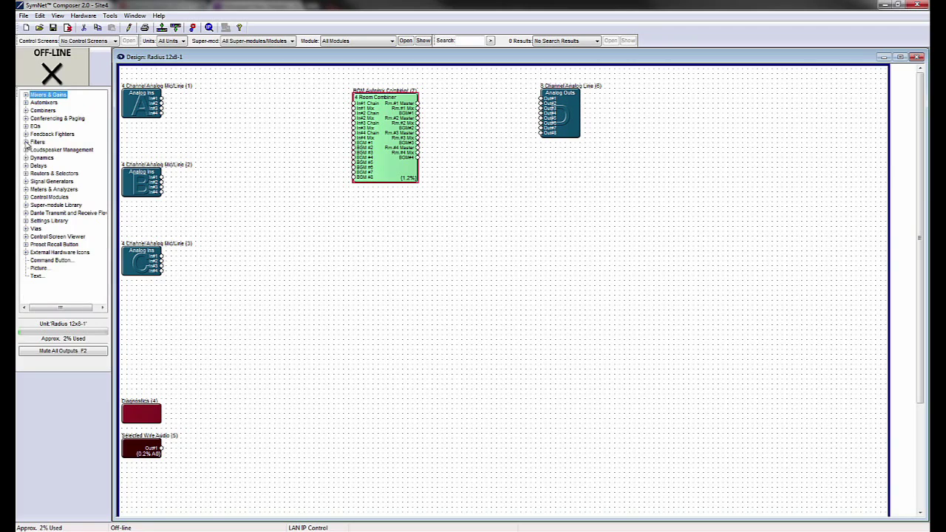
Import the Room Setup 4 Mic, 1 Line super-module from examples > Room Combine, keeping the default folder
left_click(26, 205)
left_click_drag(52, 213, 186, 151)
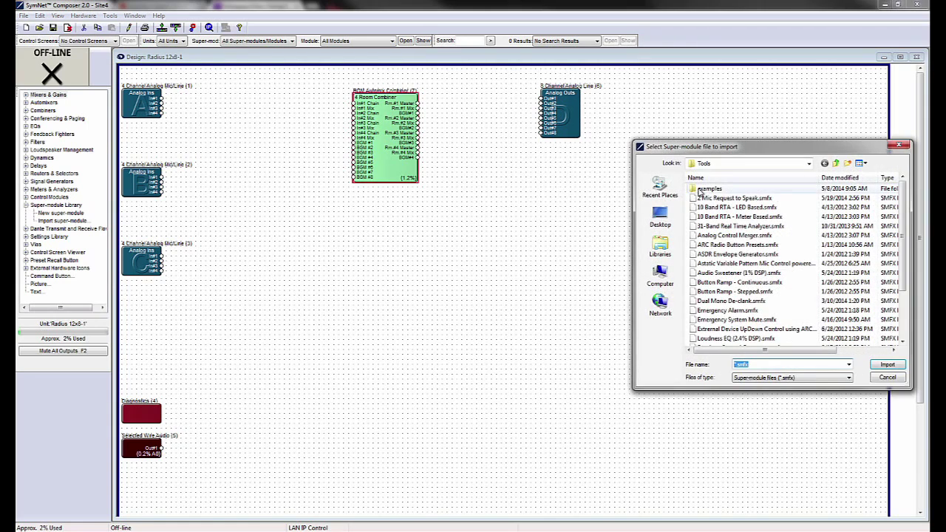
double_click(706, 189)
left_click_drag(729, 153, 352, 223)
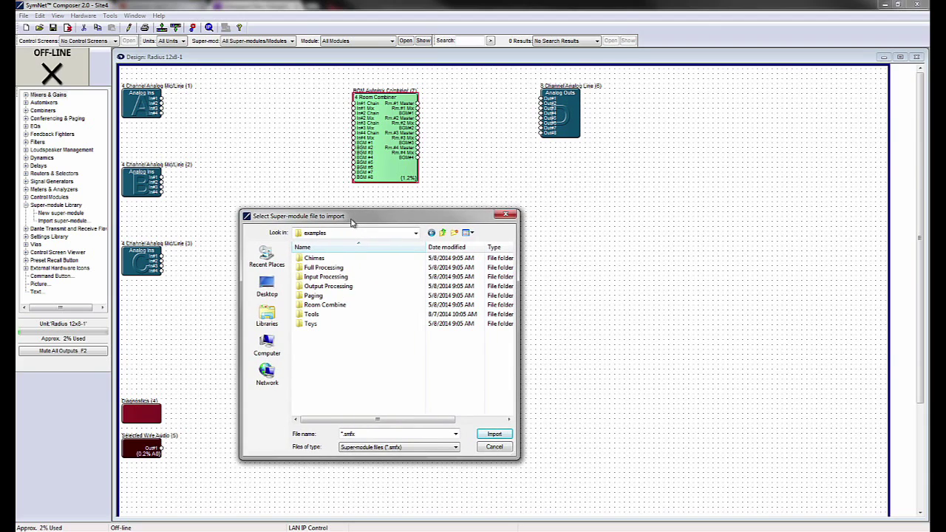
double_click(328, 305)
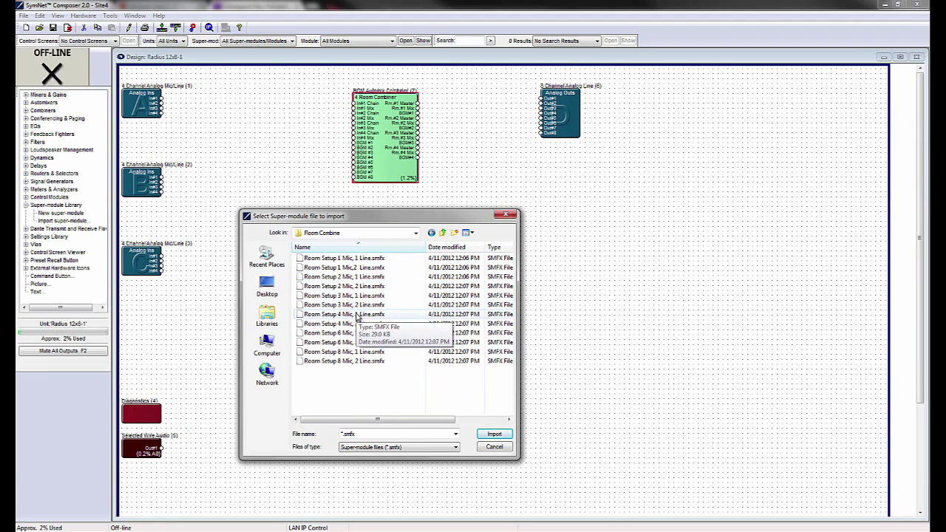
double_click(356, 317)
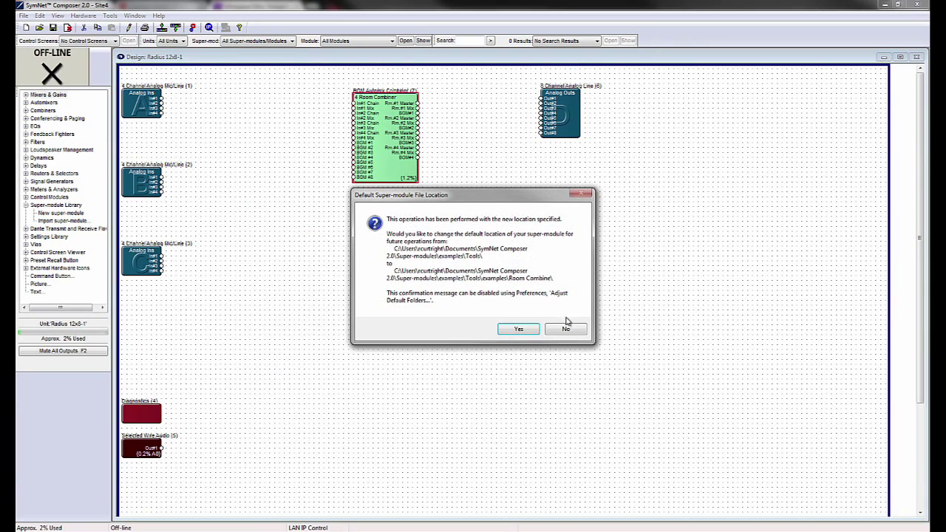
left_click(566, 328)
Place the 4 mic, 1 line room setup beside the combiner and inspect its internal modules
left_click(242, 128)
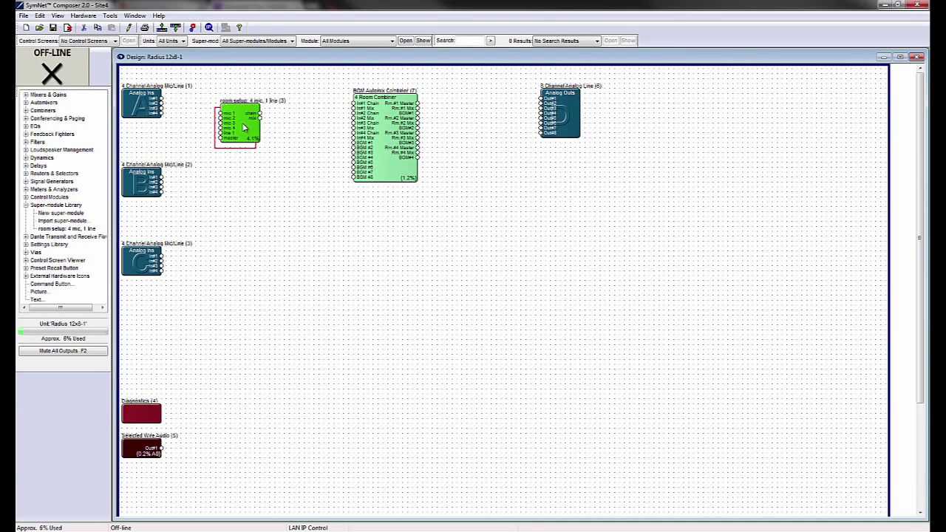
left_click_drag(242, 128, 267, 114)
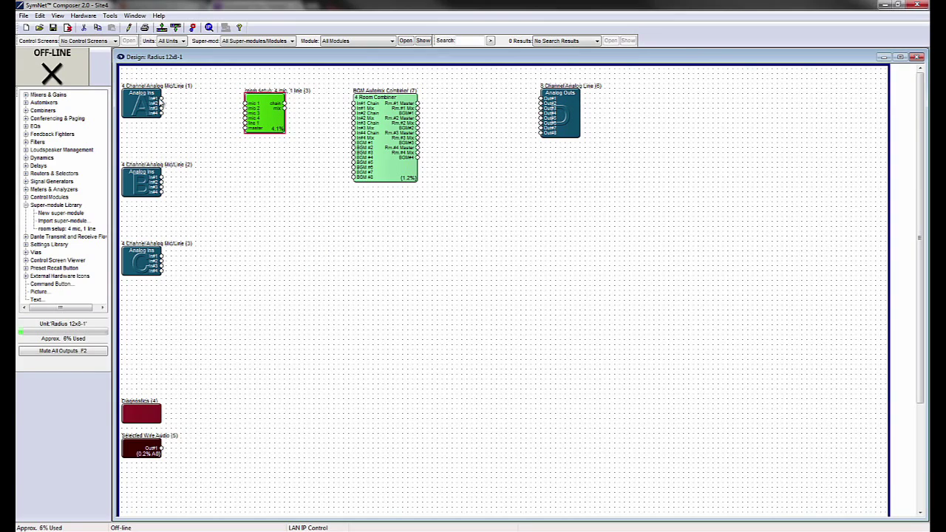
double_click(262, 114)
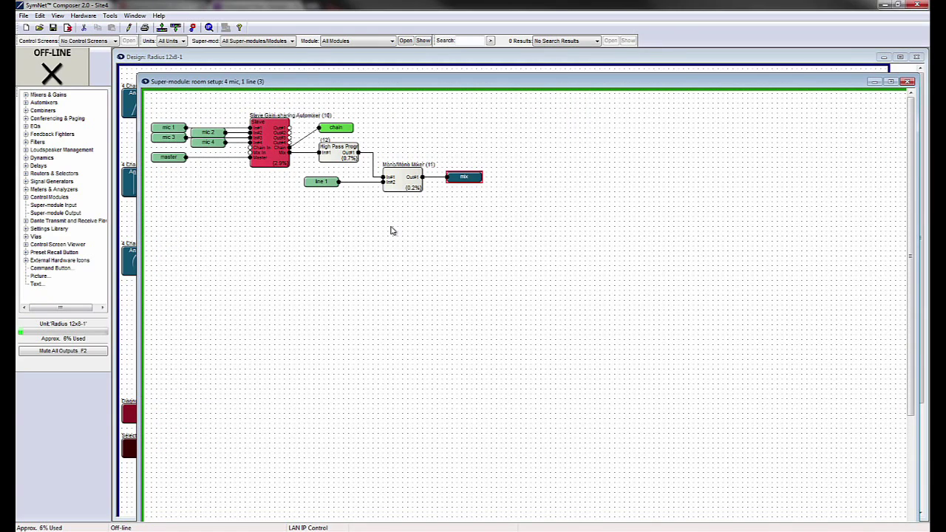
left_click(907, 81)
Import the Room Setup 2 Mic, 2 Line super-module from Room Combine and place it below the first
double_click(70, 221)
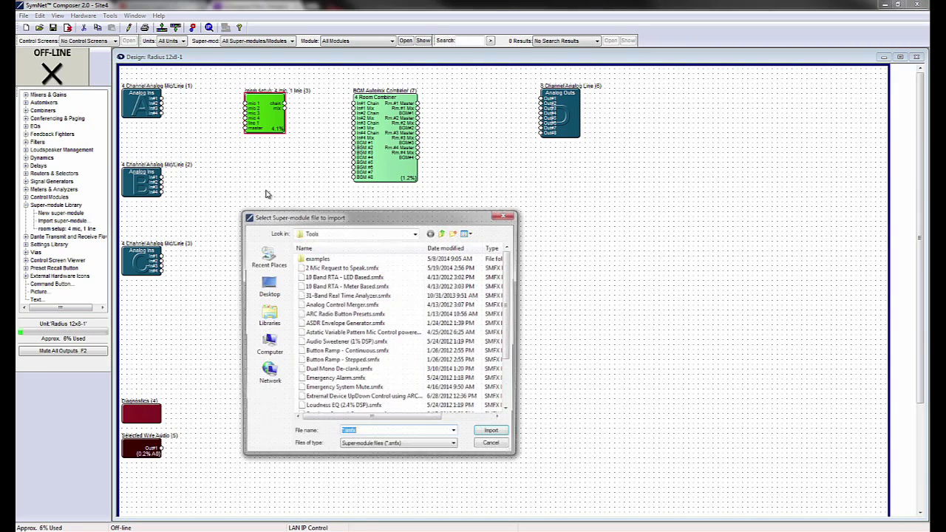
double_click(317, 258)
double_click(332, 305)
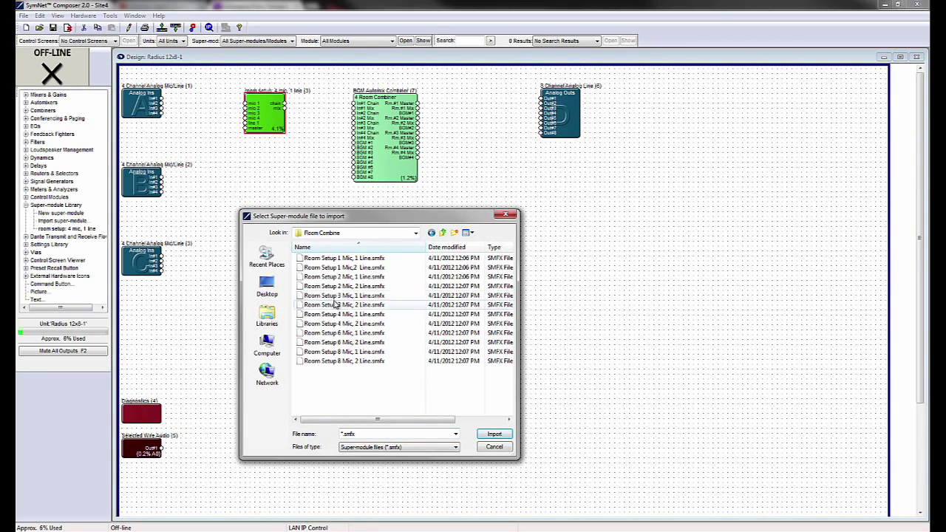
double_click(338, 287)
left_click(562, 332)
left_click_drag(283, 210, 264, 170)
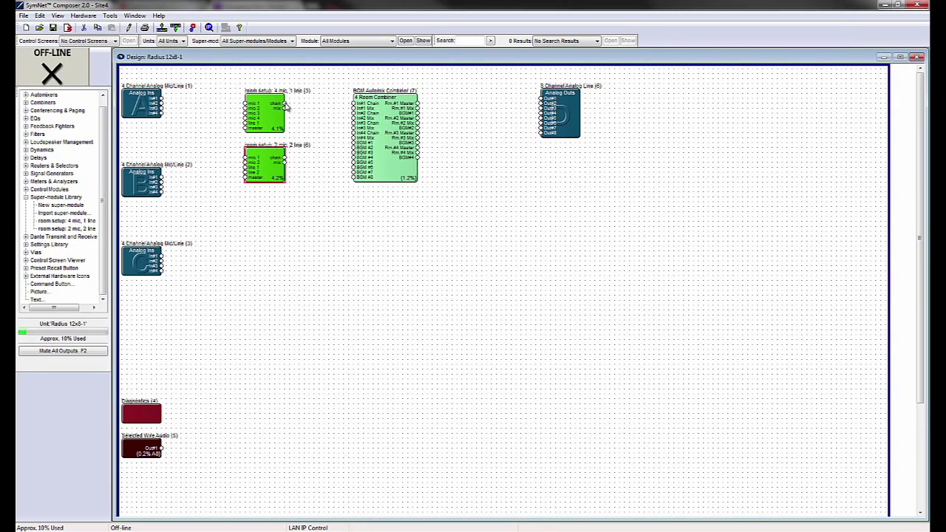
Wire both room setups' chain and mix outputs into the combiner's inputs
left_click_drag(285, 105, 353, 103)
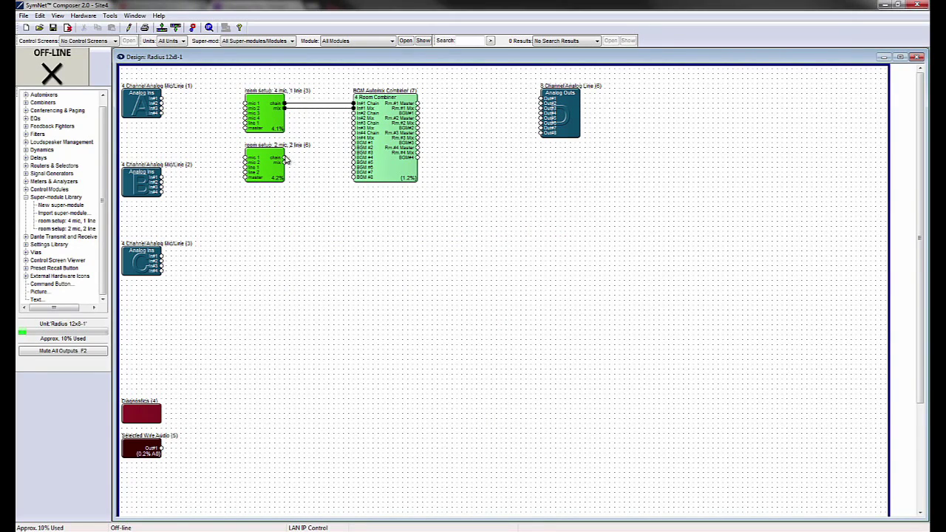
left_click_drag(285, 157, 353, 118)
left_click(53, 214)
left_click_drag(53, 218, 241, 213)
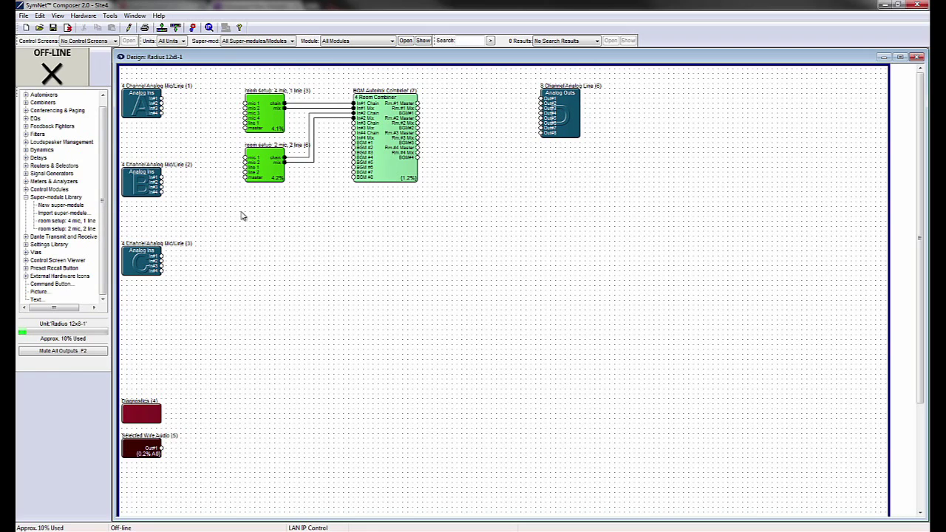
Import Stereo Imaging and Enhancer.smfx from examples > Tools, keeping the default super-module folder
double_click(308, 257)
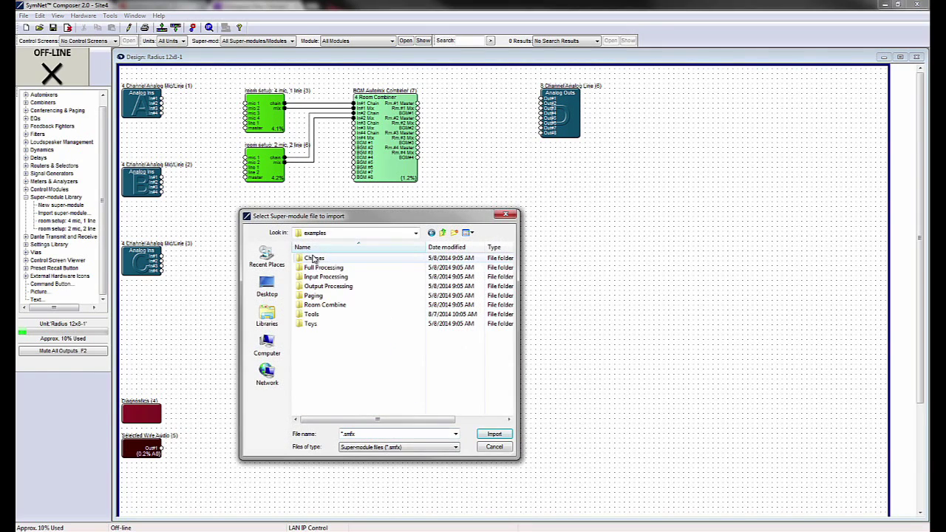
double_click(333, 316)
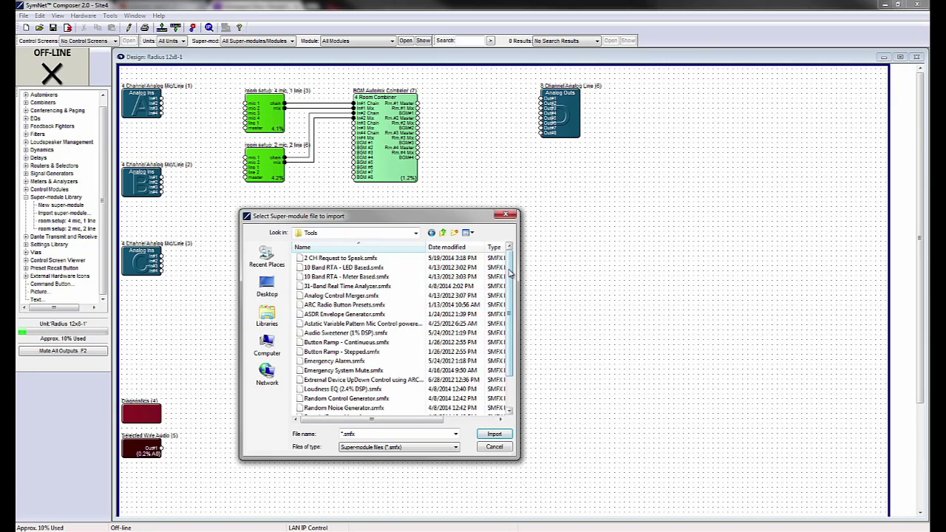
left_click_drag(509, 275, 511, 306)
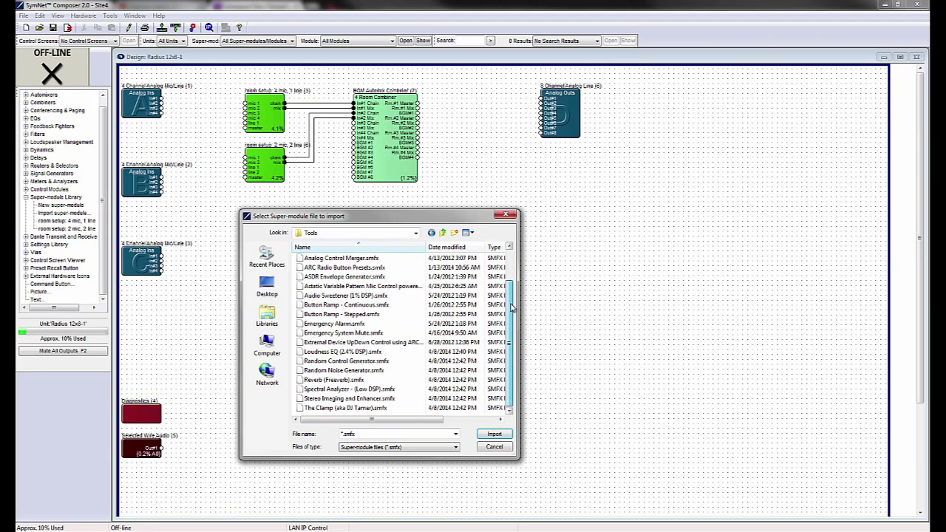
double_click(366, 401)
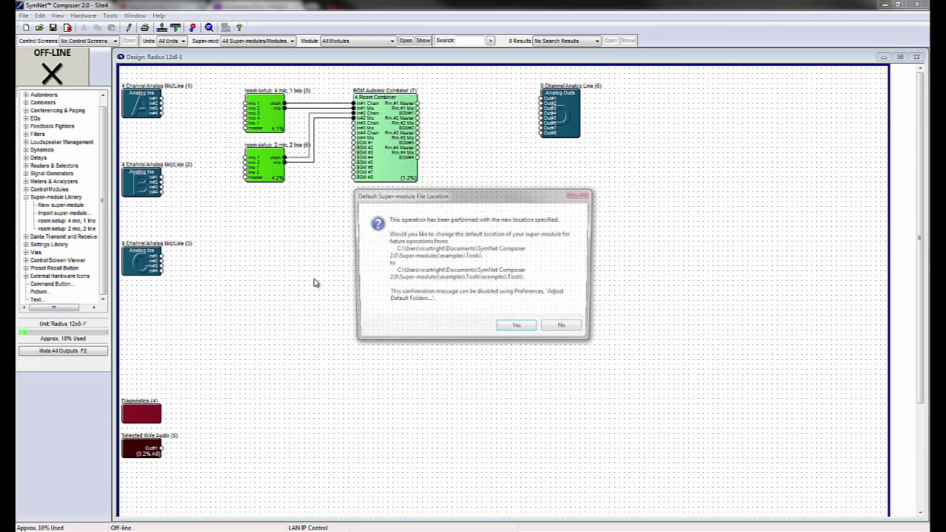
left_click(565, 330)
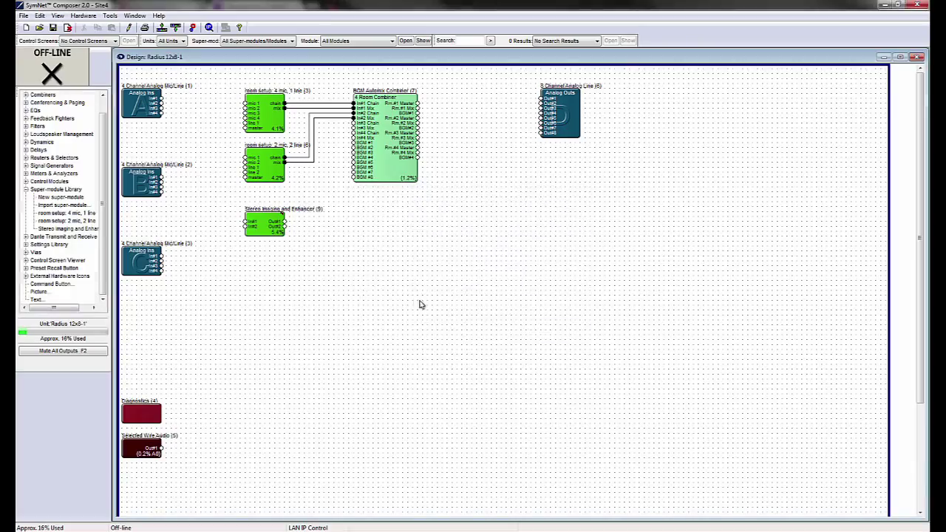
Drag the Narrow/Wide stereo width from 50.0% to 82.8% on the Stereo Imaging control screen
double_click(270, 234)
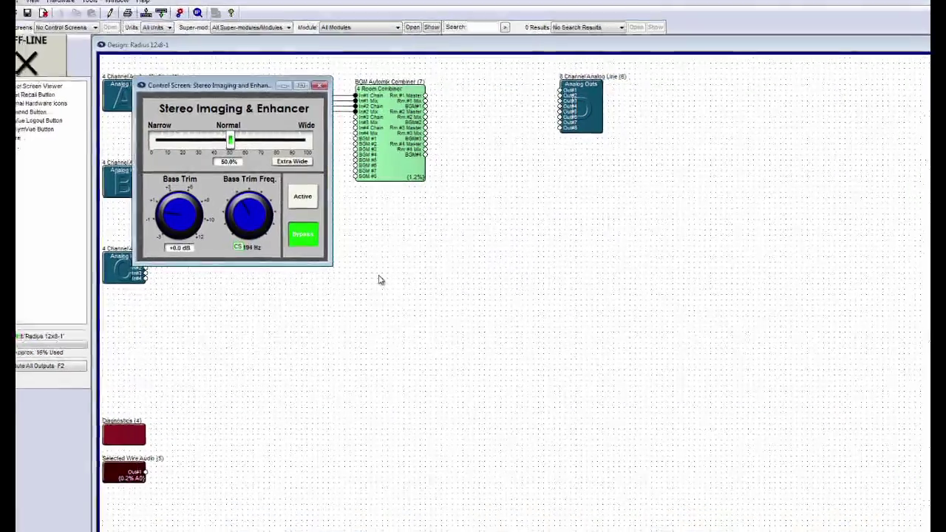
left_click_drag(260, 89, 515, 226)
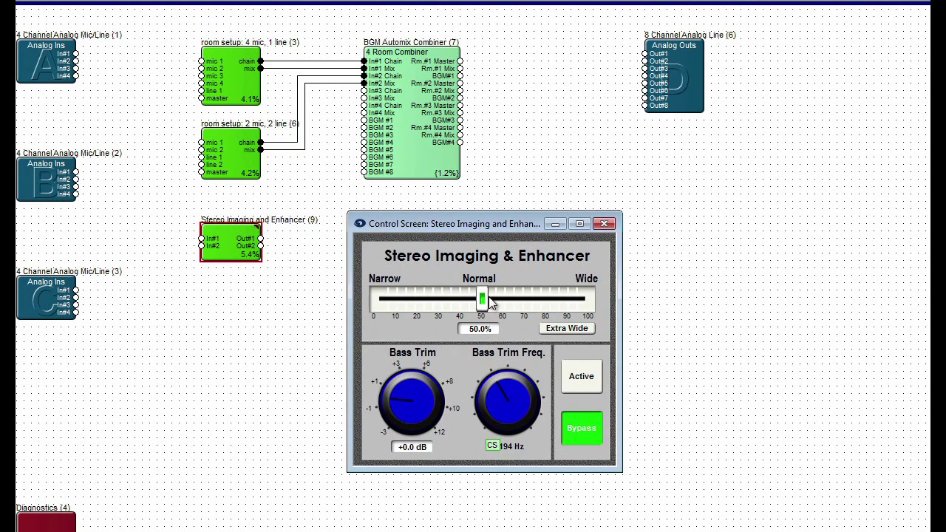
left_click_drag(483, 300, 551, 313)
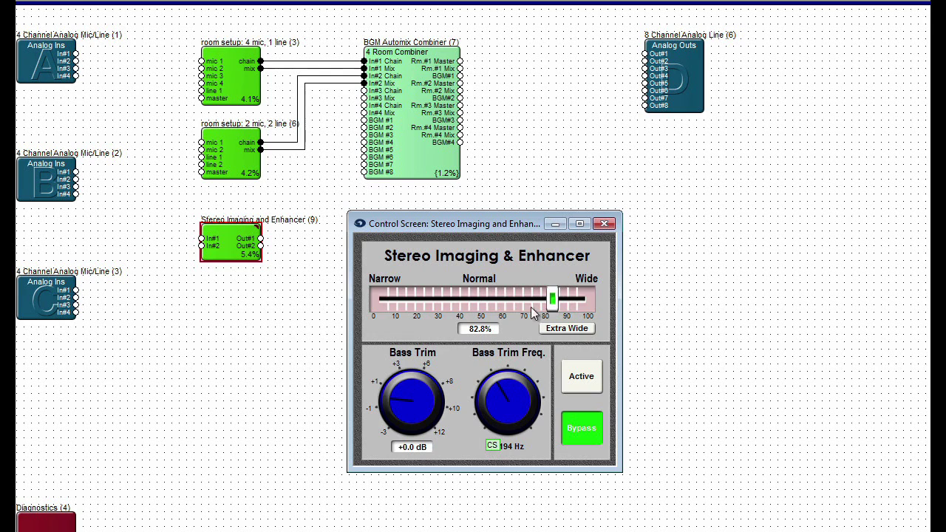
left_click(228, 243)
Add inputs In#3 and In#4 and outputs Out#3 and Out#4 inside the Stereo Imaging super-module's design
right_click(222, 243)
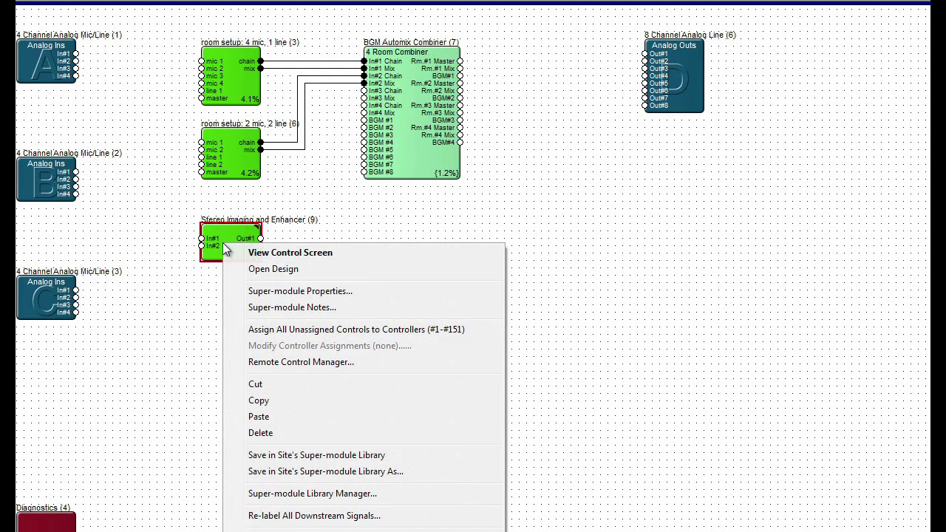
left_click(268, 271)
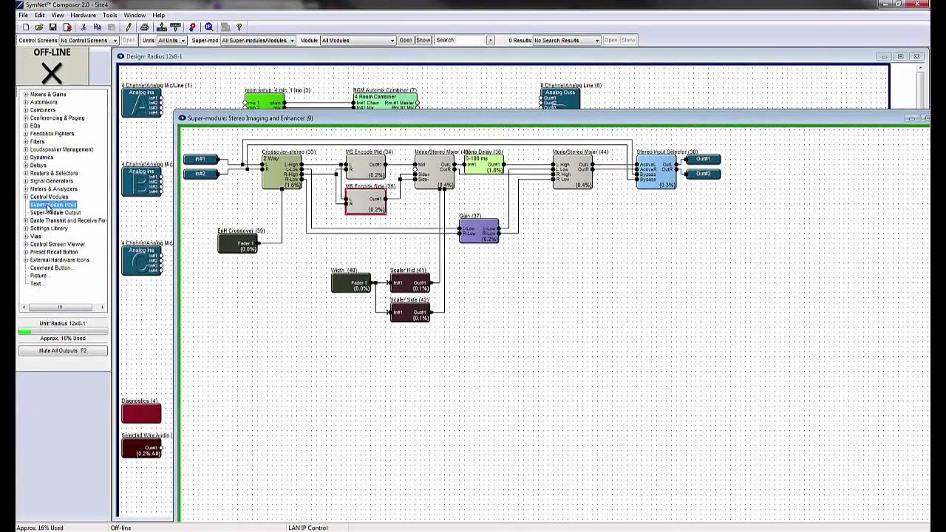
left_click_drag(30, 207, 176, 338)
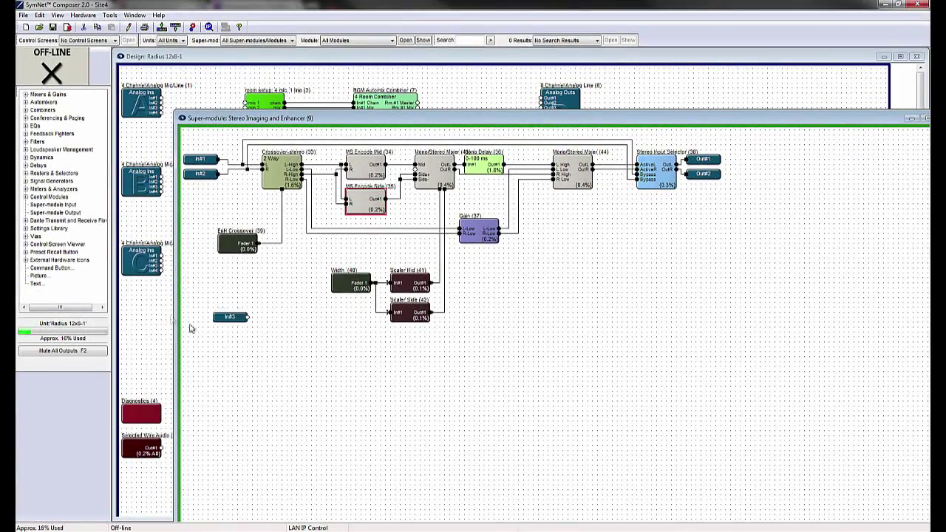
left_click_drag(67, 206, 215, 344)
left_click_drag(71, 213, 691, 229)
left_click_drag(55, 214, 690, 253)
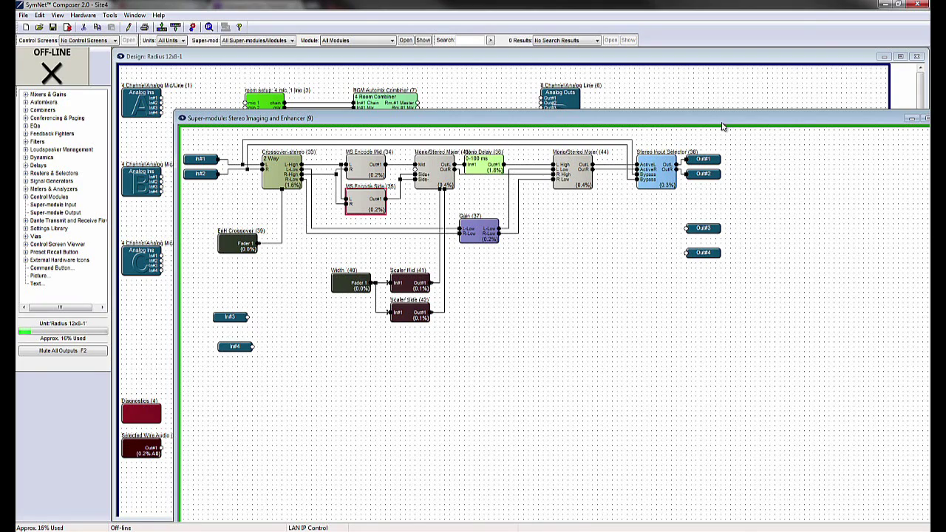
left_click_drag(808, 122, 742, 130)
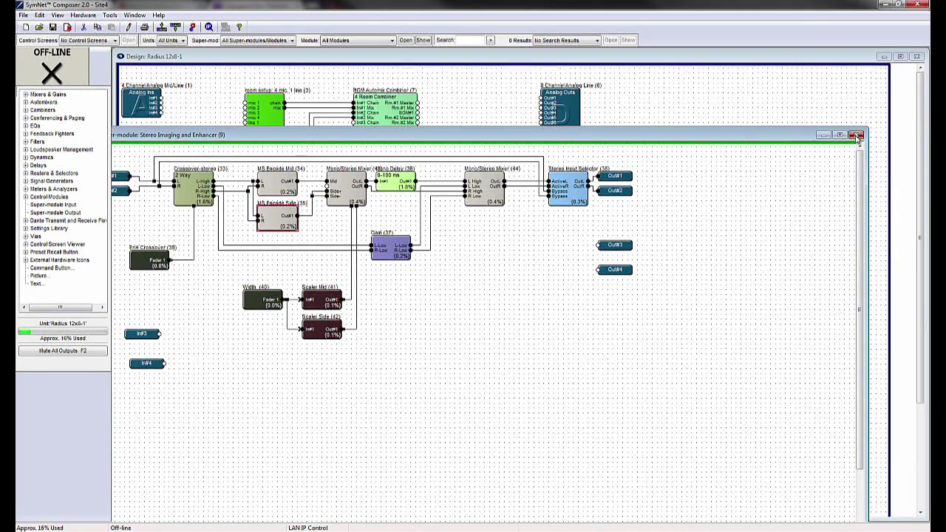
left_click(857, 133)
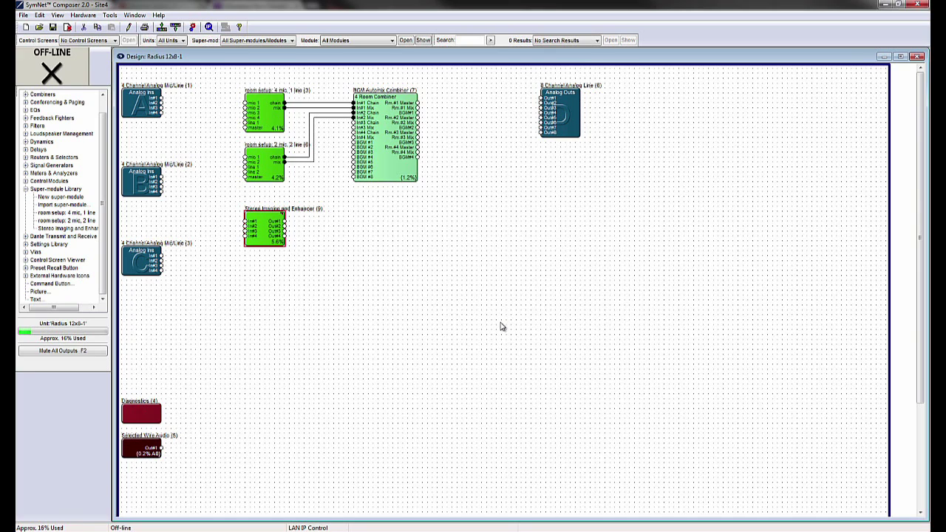
right_click(263, 240)
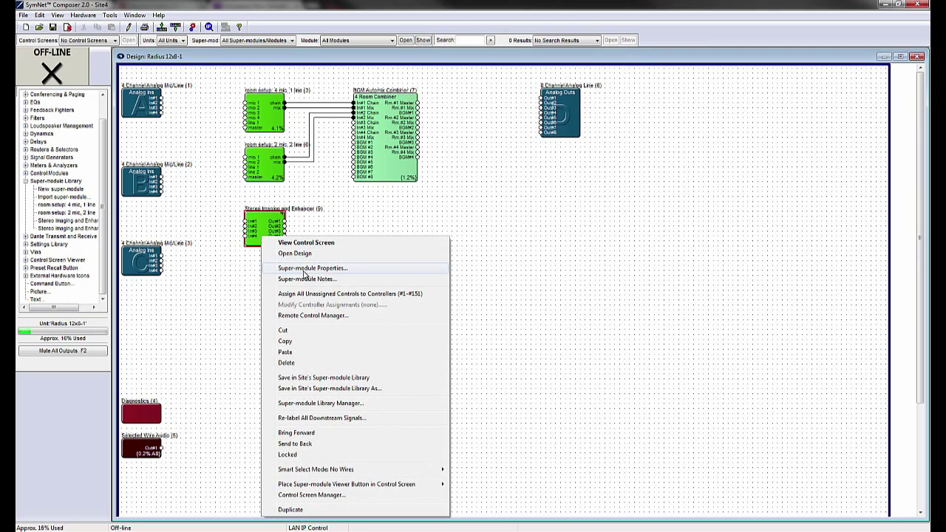
Overwrite the super-module in the site's library and select it in the Super-module Library Manager
left_click(326, 381)
left_click(512, 302)
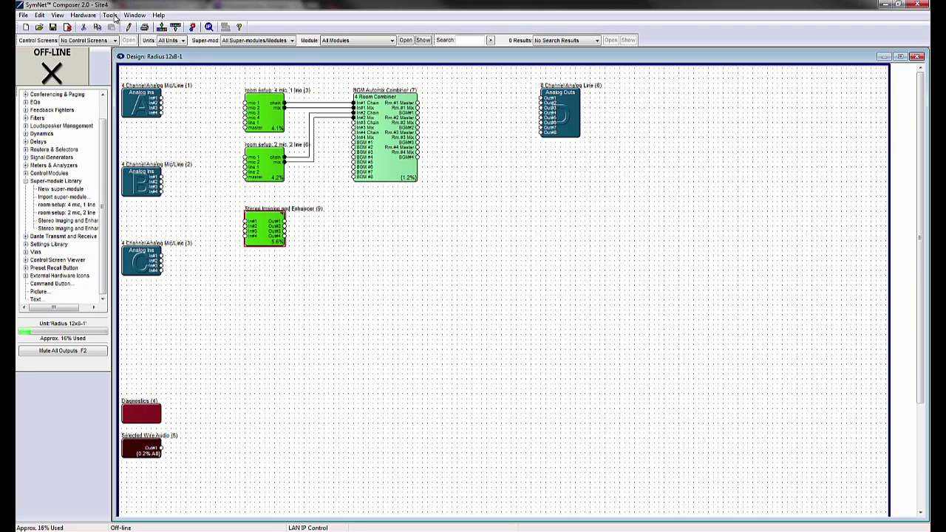
left_click(110, 15)
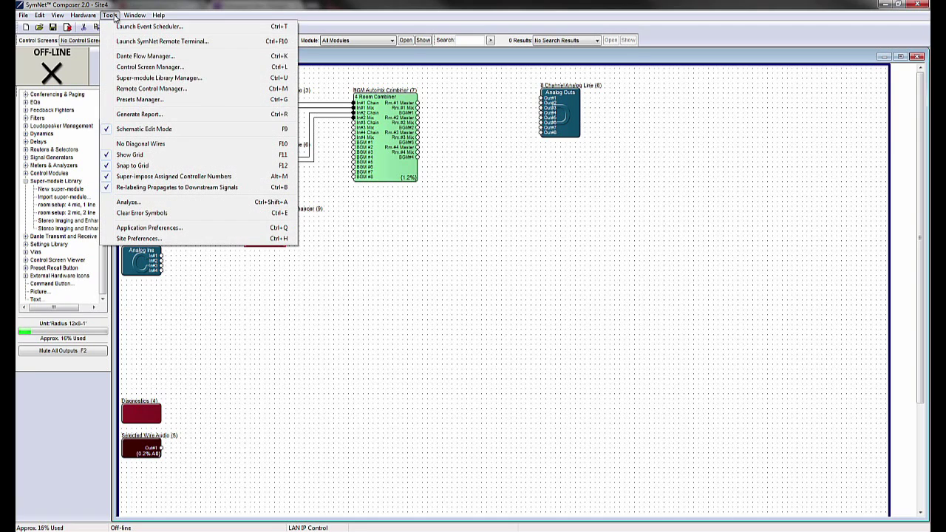
left_click(148, 77)
left_click(424, 230)
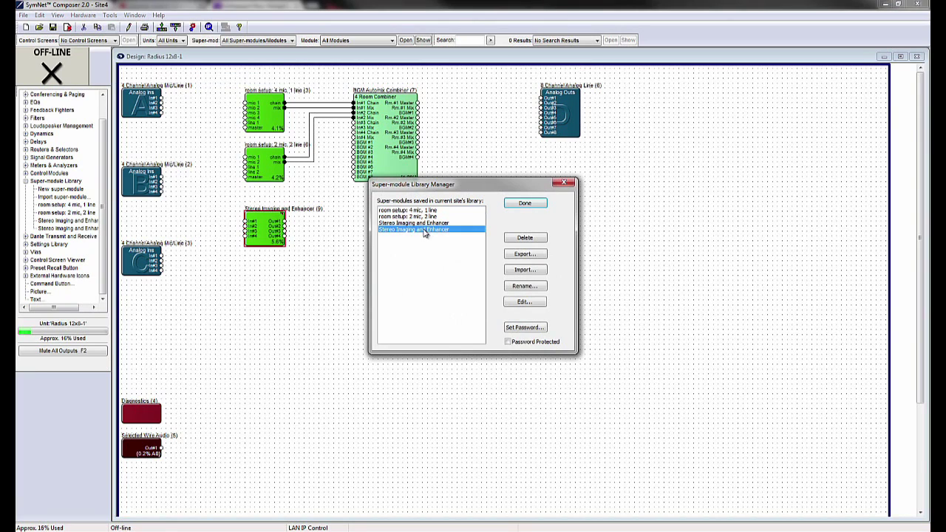
Export it to the Desktop as Stereo Imaging and Enhancer.smfx, replacing the older file
left_click(524, 254)
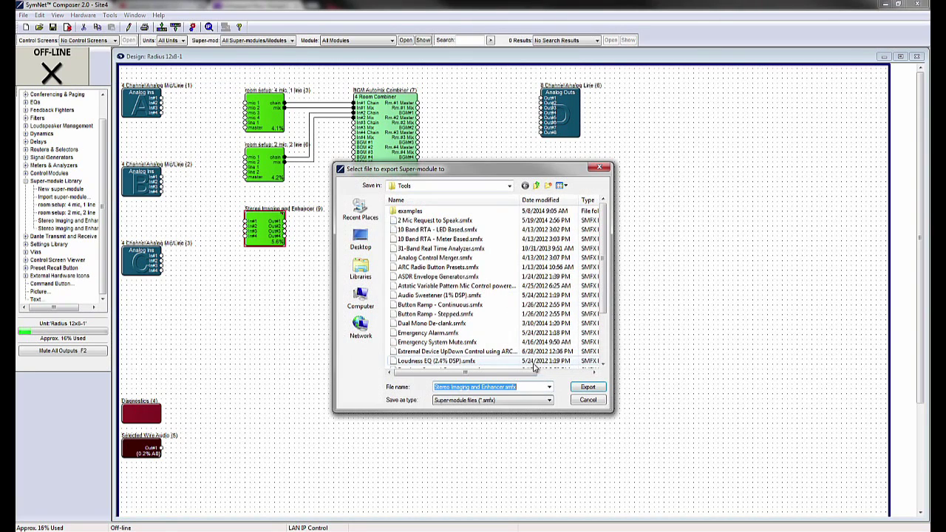
left_click(361, 238)
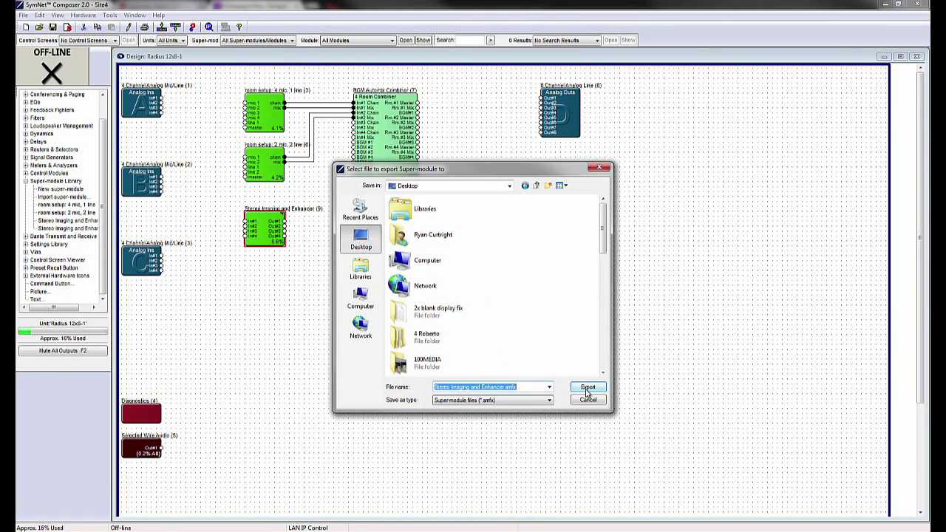
left_click(587, 388)
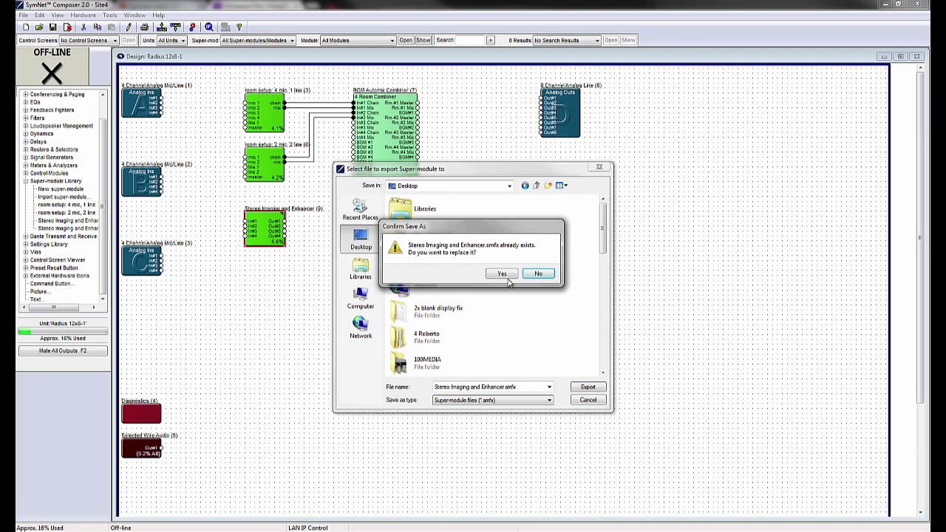
left_click(509, 276)
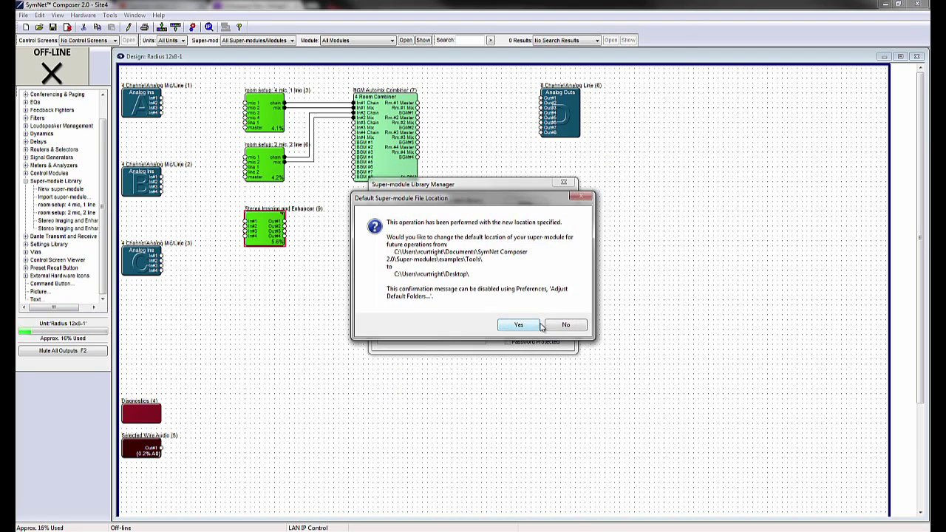
left_click(565, 325)
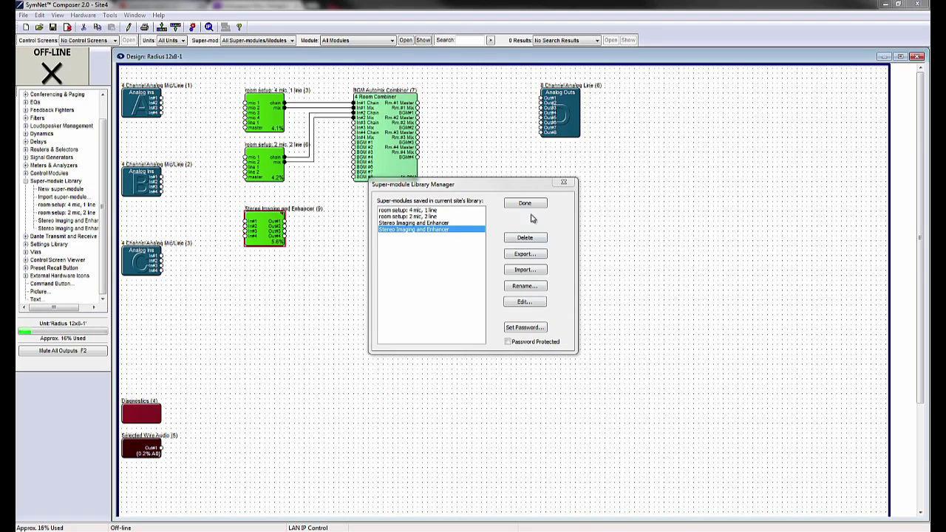
left_click(538, 207)
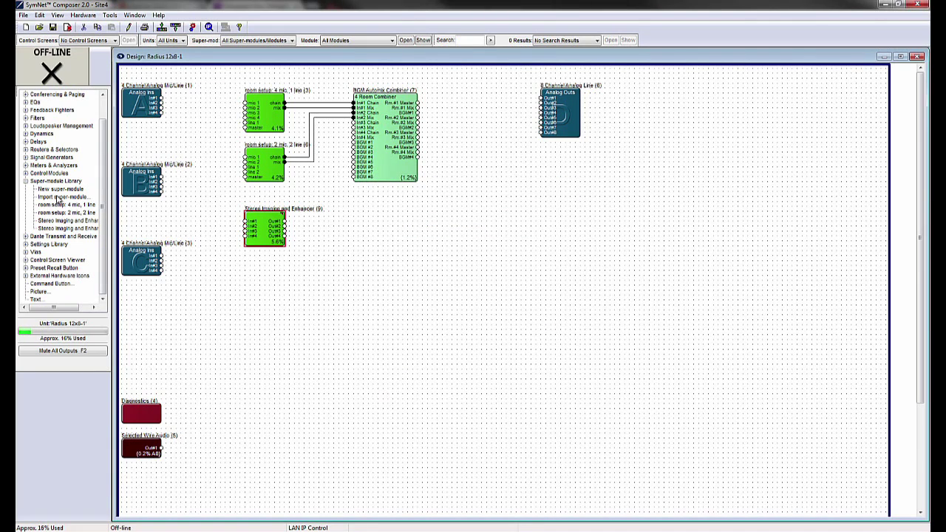
Import Stereo Imaging and Enhancer.smfx from the Desktop and place the new block further right
left_click_drag(59, 198, 348, 235)
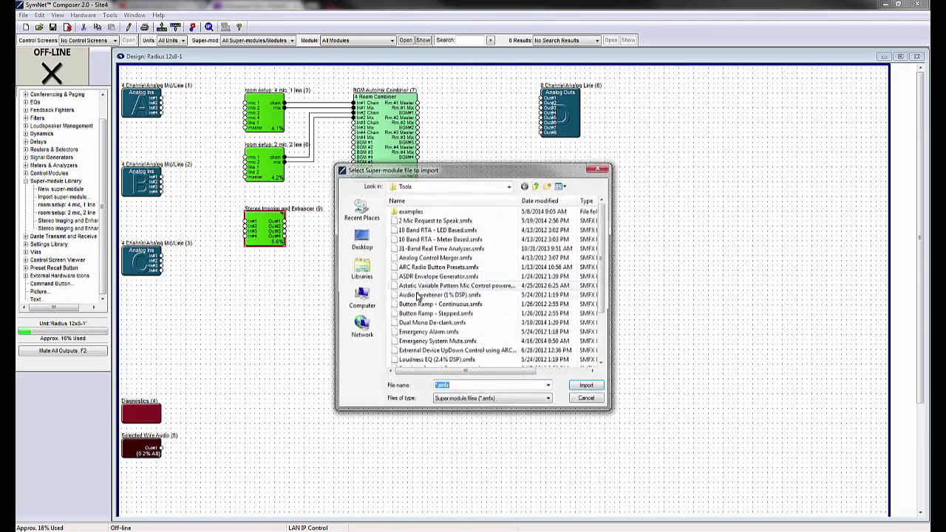
left_click(362, 238)
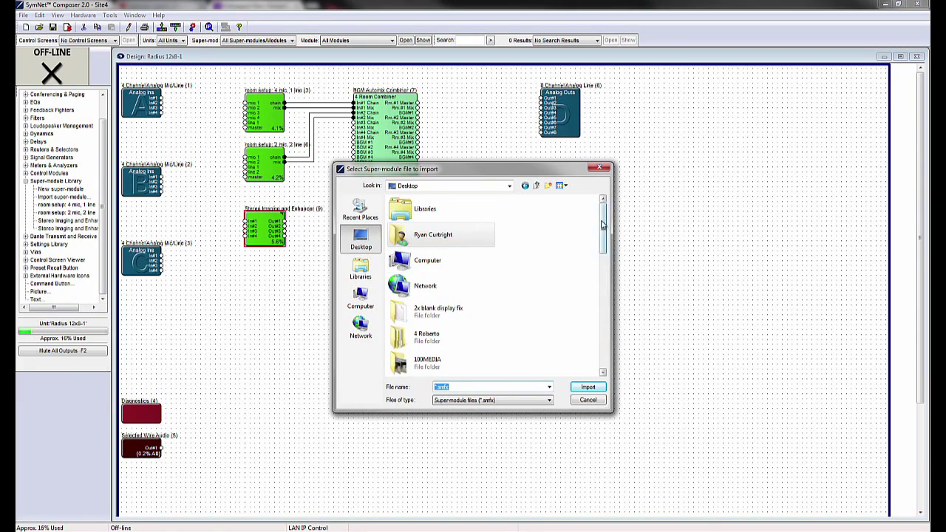
left_click_drag(602, 228, 602, 351)
double_click(443, 366)
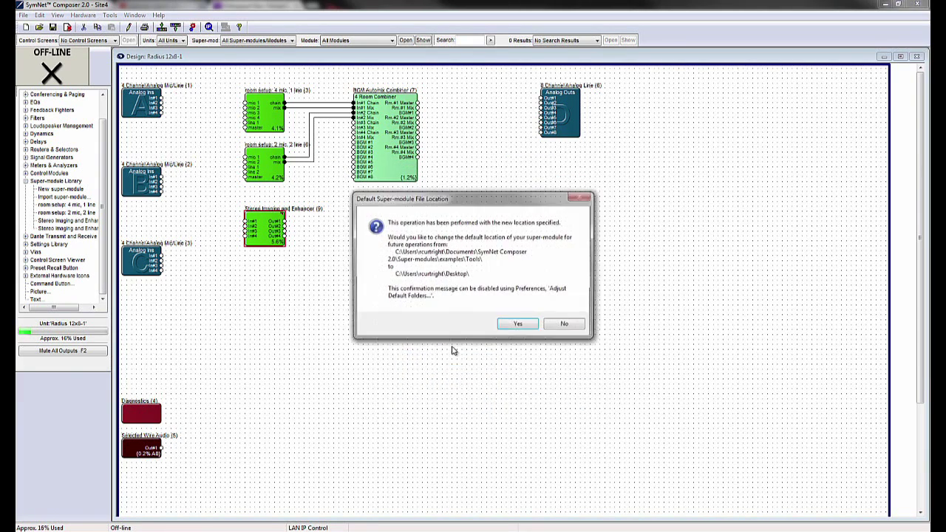
left_click(561, 326)
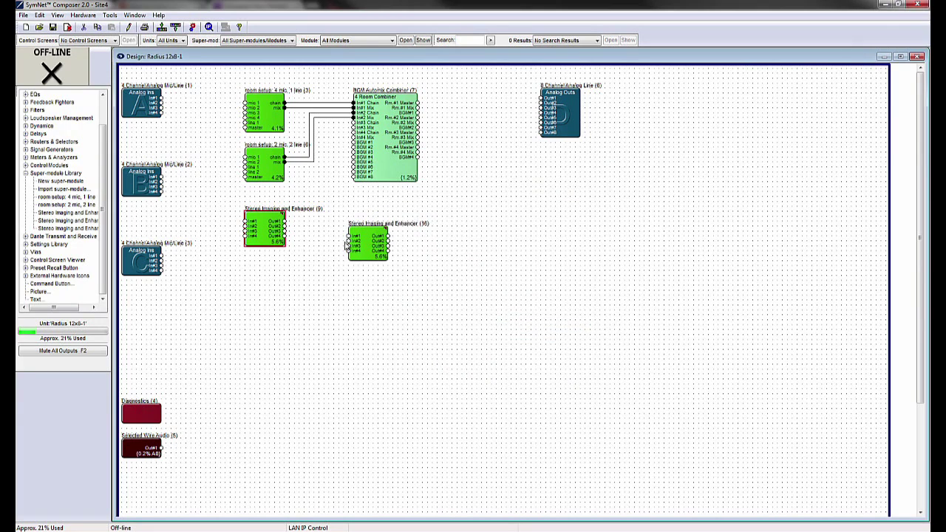
left_click_drag(368, 241, 475, 241)
Open the re-imported Stereo Imaging and Enhancer (16)'s internal design to check its four inputs and outputs
double_click(476, 240)
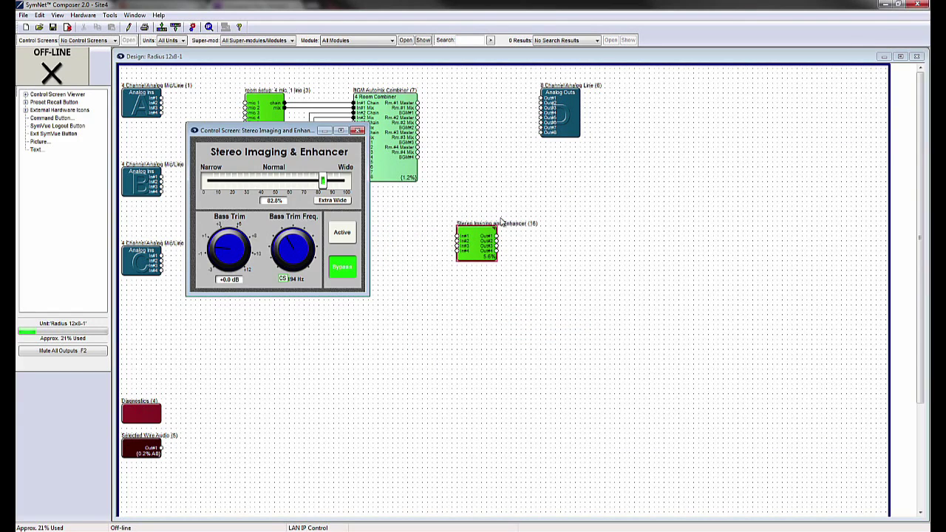
left_click(416, 216)
double_click(473, 244)
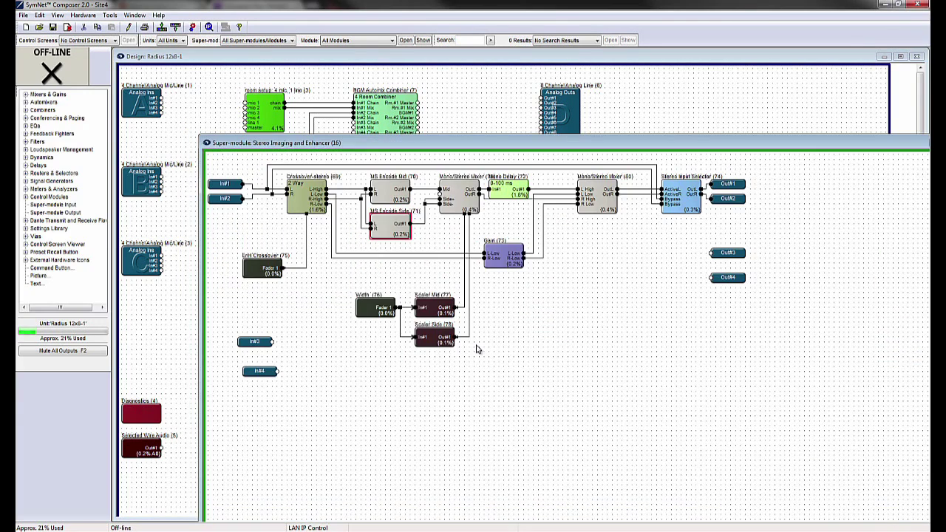
left_click_drag(801, 143, 751, 146)
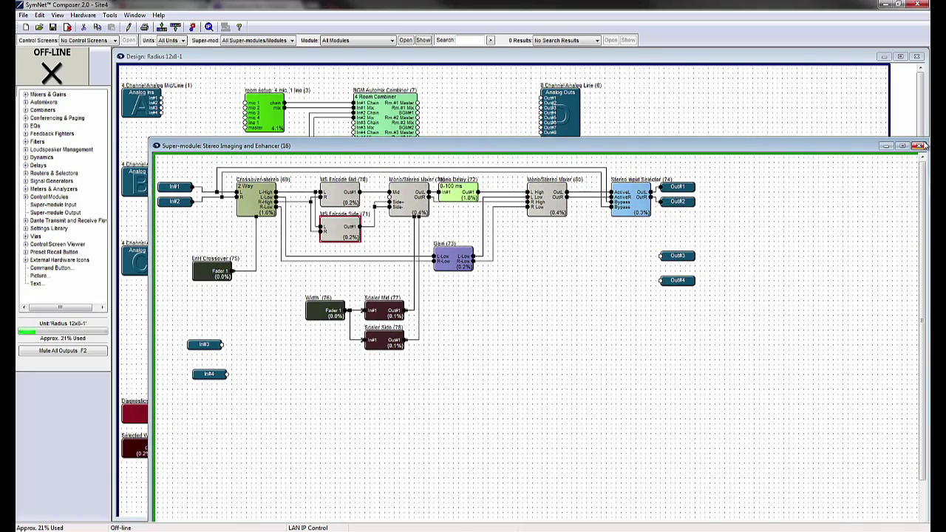